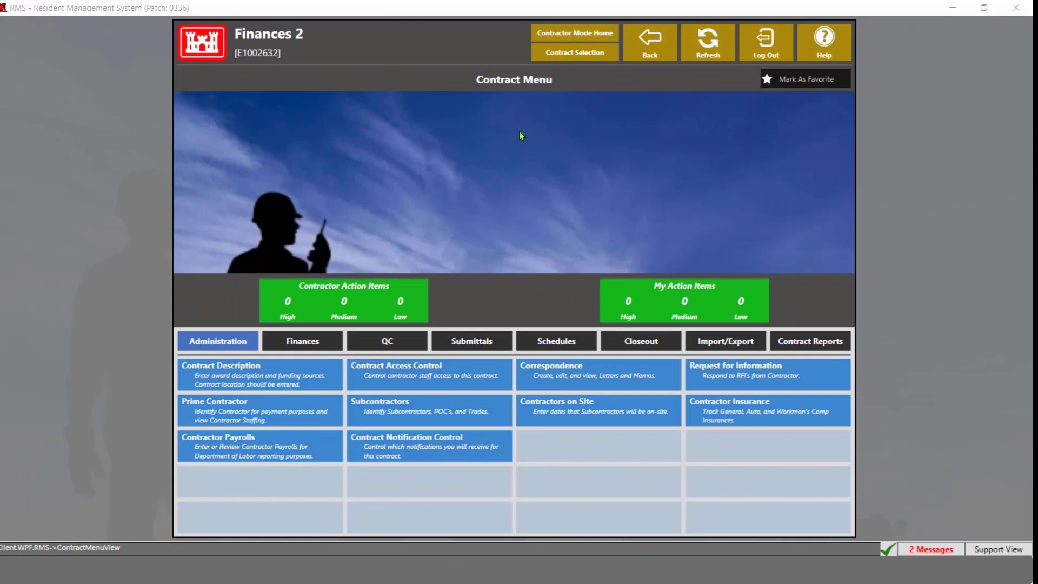
Go to Finances > Pay Activities and show the CLINs summary, where CLIN 0001 is unbalanced.
{"action": "left_click", "coordinate": [319, 341]}
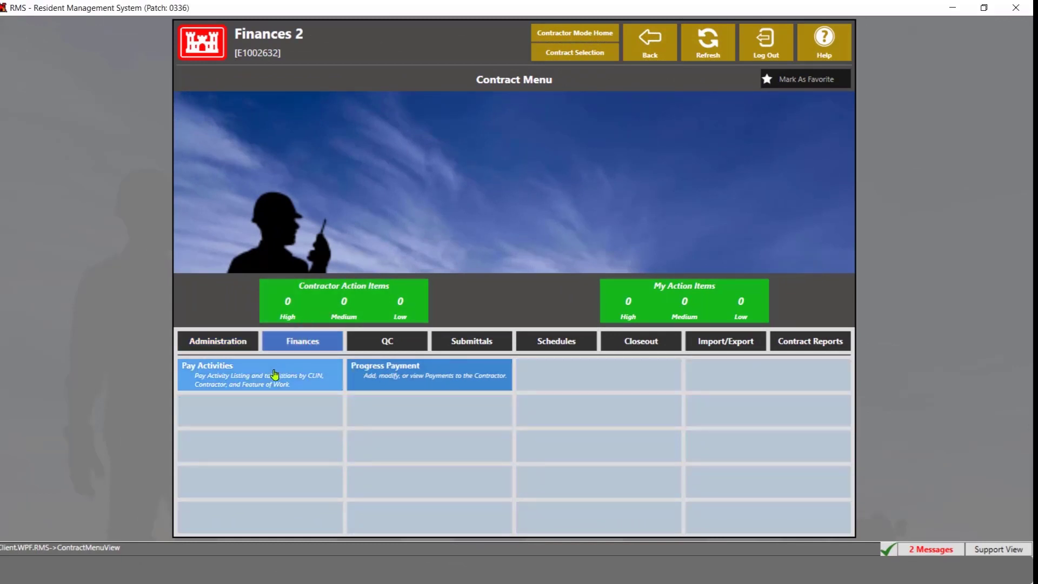
{"action": "left_click", "coordinate": [274, 374]}
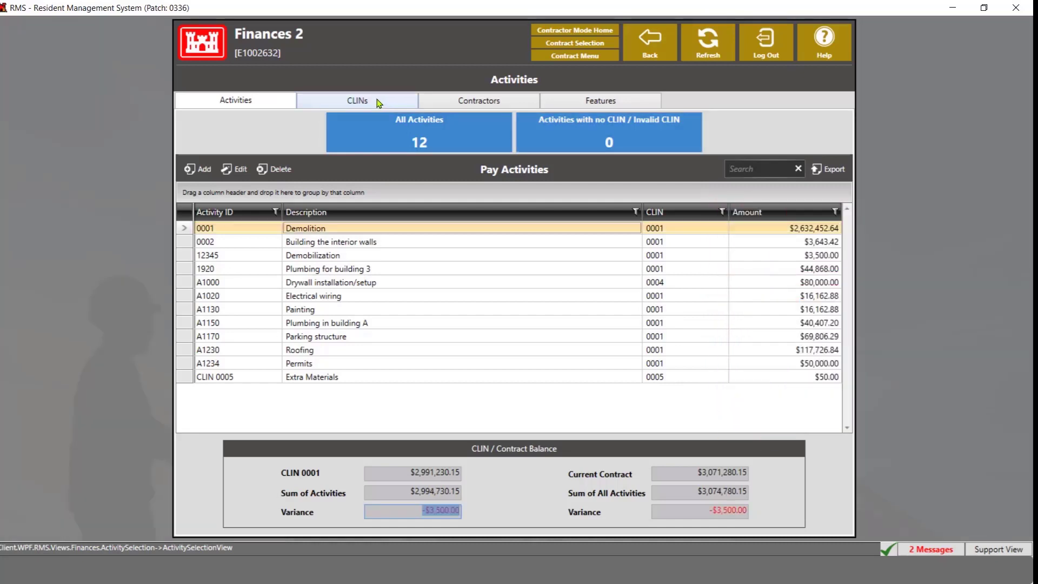
{"action": "left_click", "coordinate": [378, 103]}
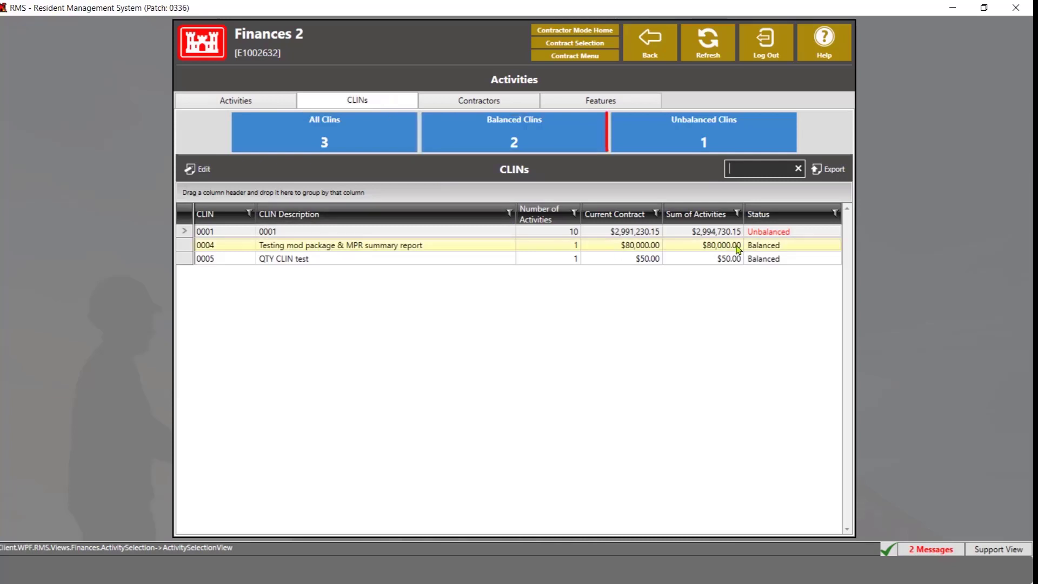
{"action": "left_click", "coordinate": [772, 234]}
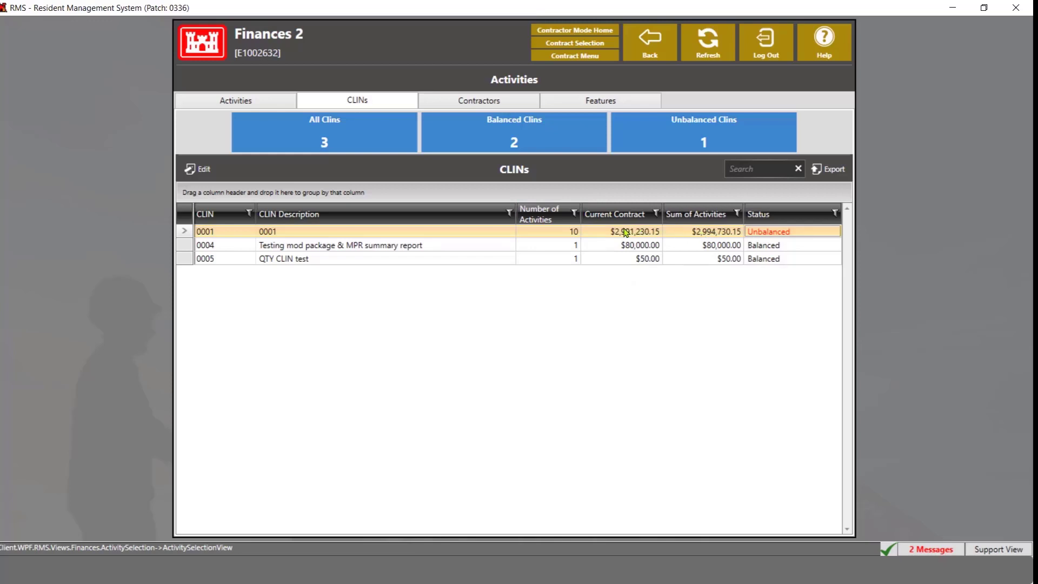
{"action": "double_click", "coordinate": [501, 228]}
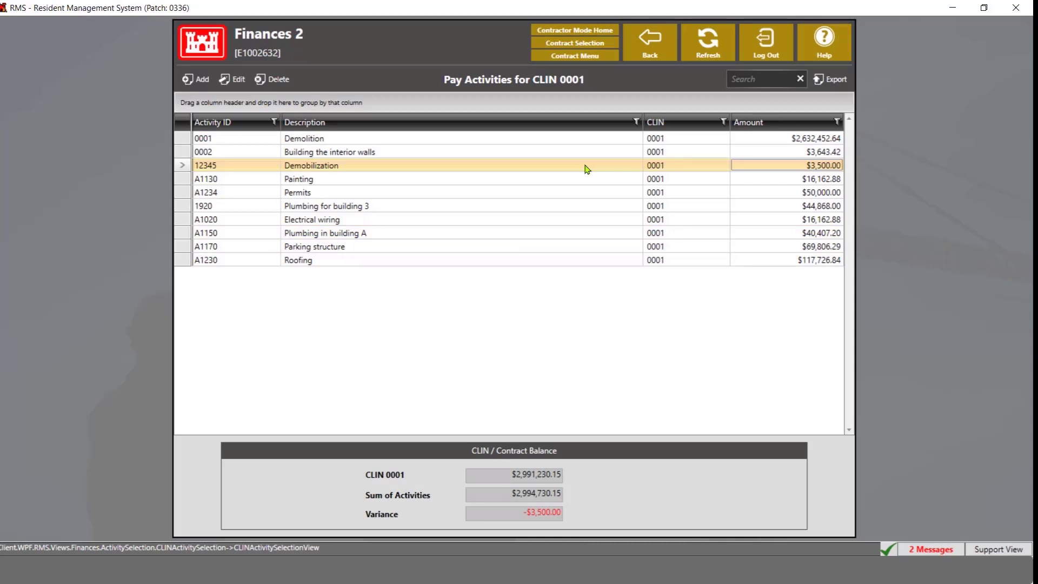
{"action": "double_click", "coordinate": [586, 167]}
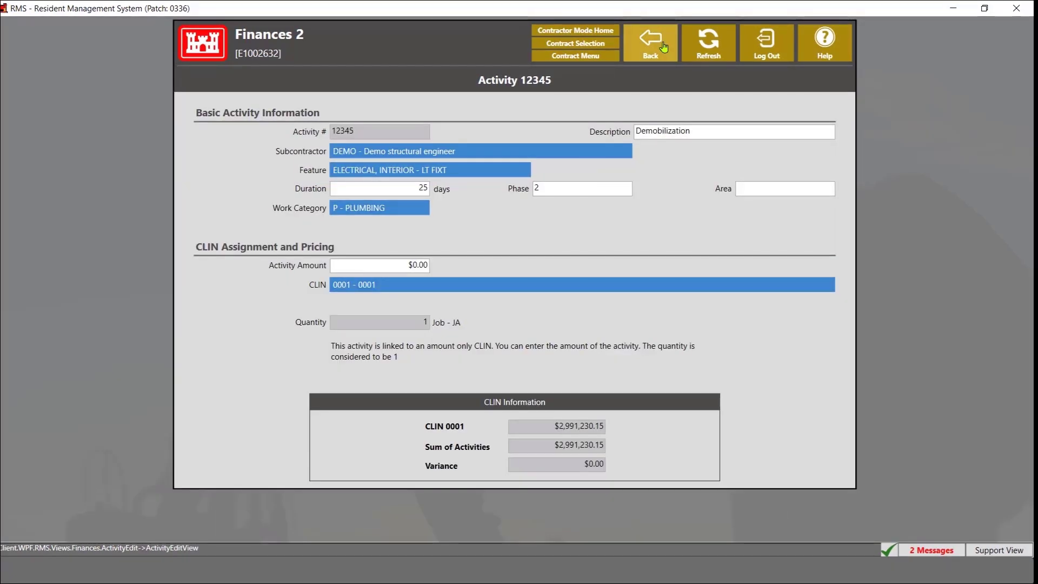
{"action": "left_click", "coordinate": [663, 48]}
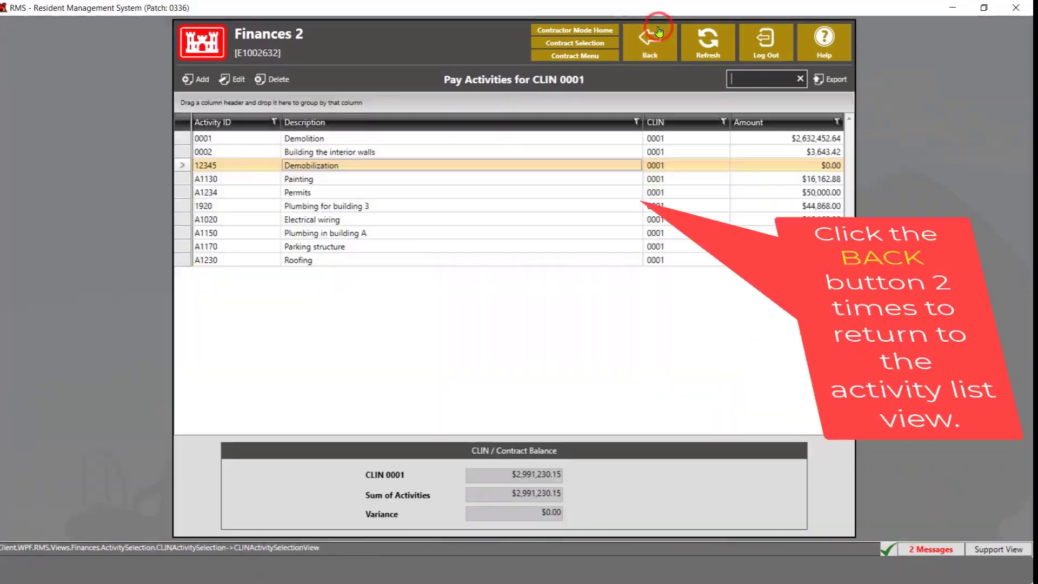
{"action": "left_click", "coordinate": [651, 50]}
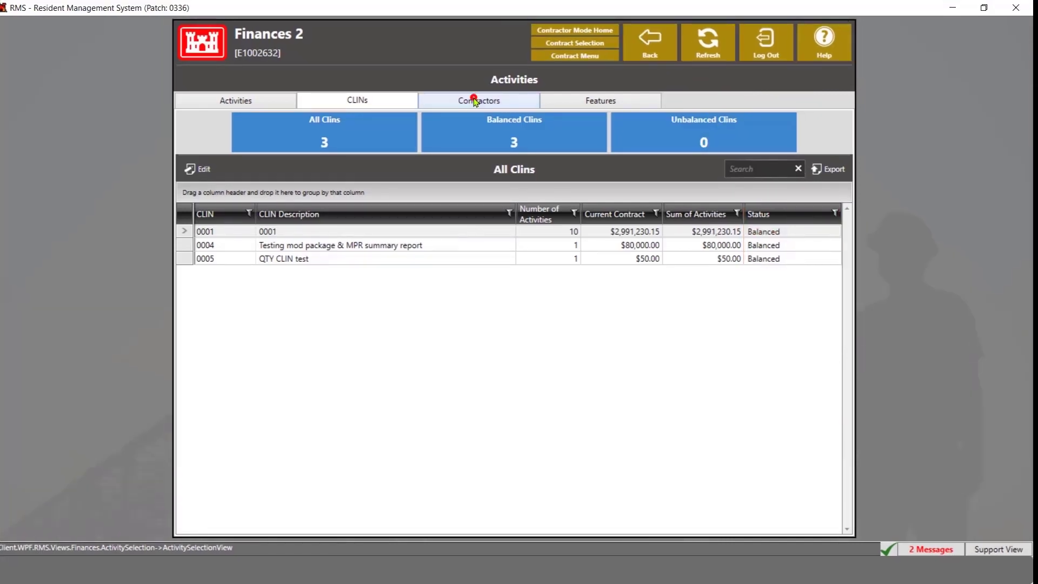
{"action": "left_click", "coordinate": [475, 100]}
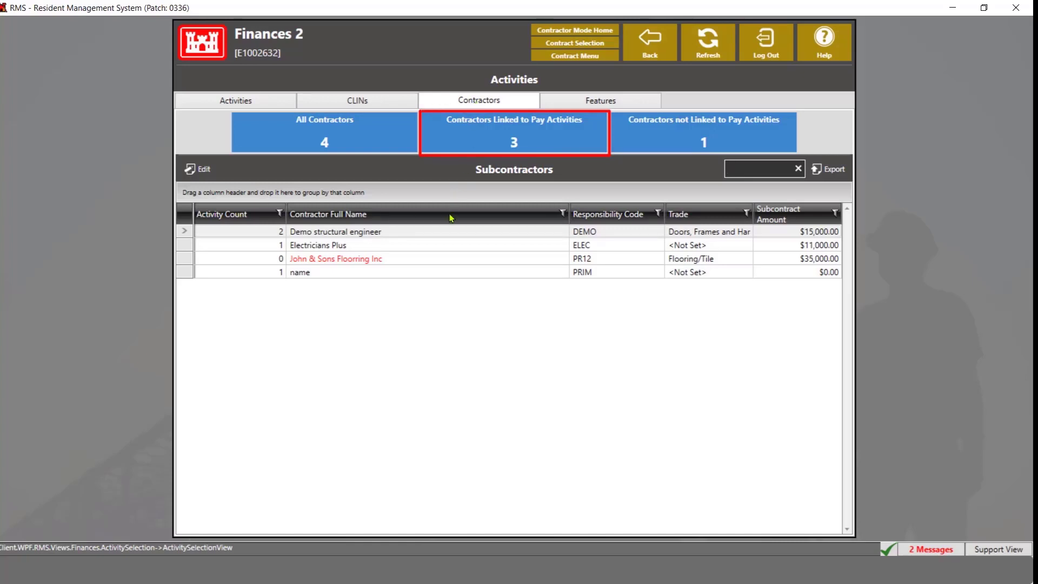
Review DEMO's linked activities, including 0002 Building the interior walls, then show Features of Work.
{"action": "left_click", "coordinate": [437, 273]}
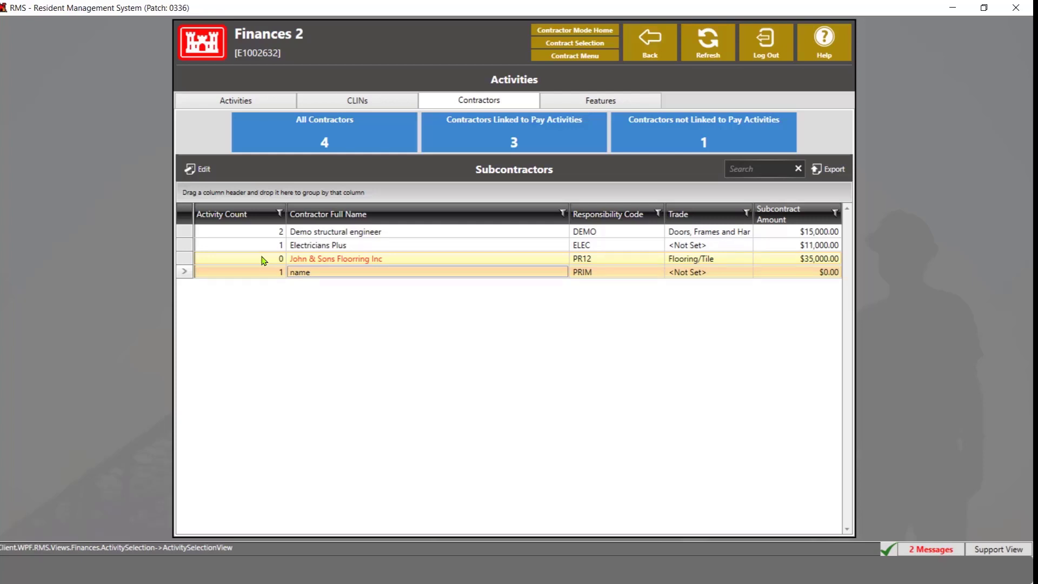
{"action": "double_click", "coordinate": [362, 231]}
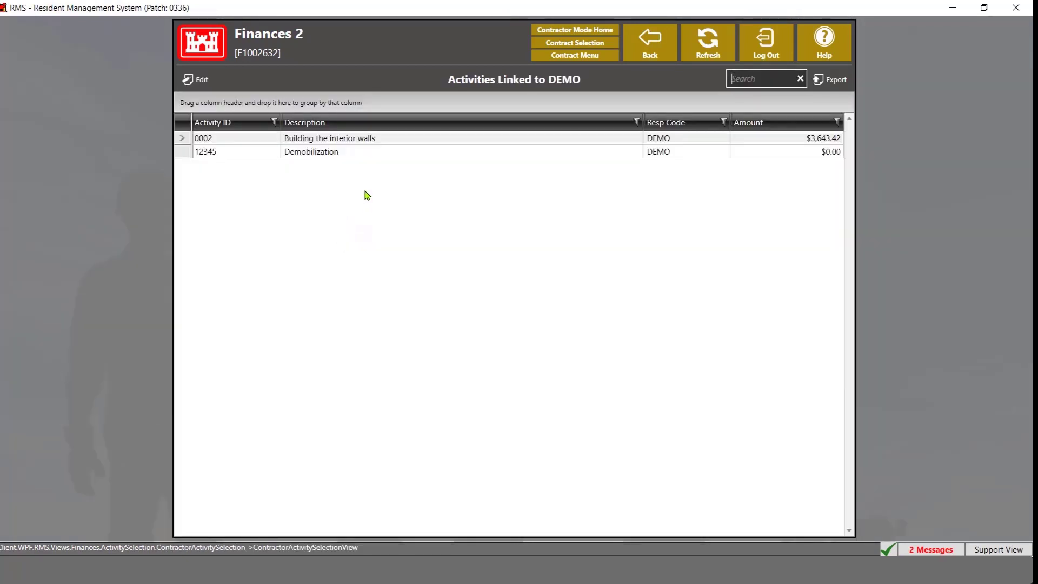
{"action": "left_click", "coordinate": [363, 139]}
{"action": "double_click", "coordinate": [363, 139]}
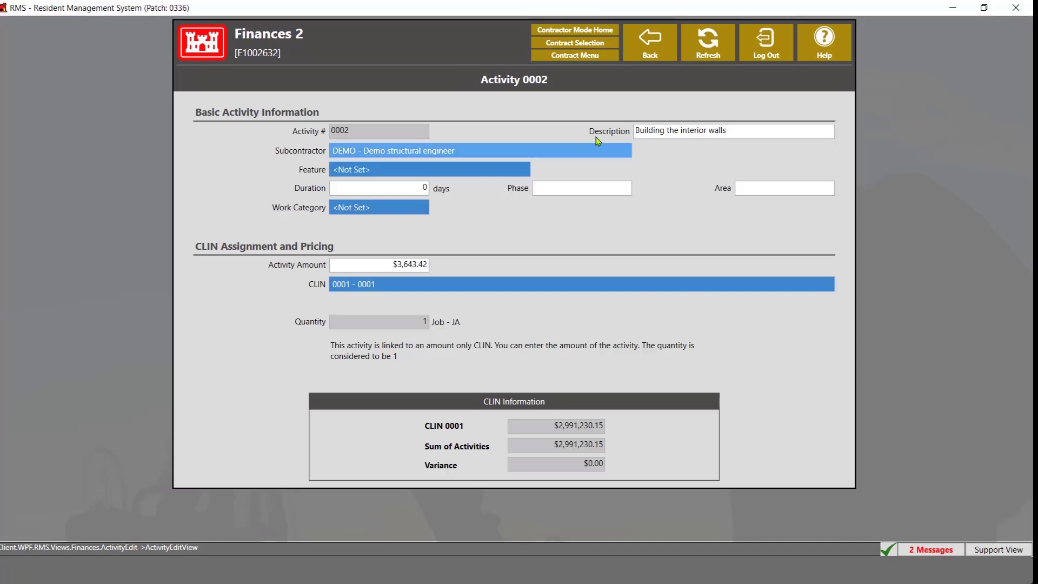
{"action": "left_click", "coordinate": [665, 51]}
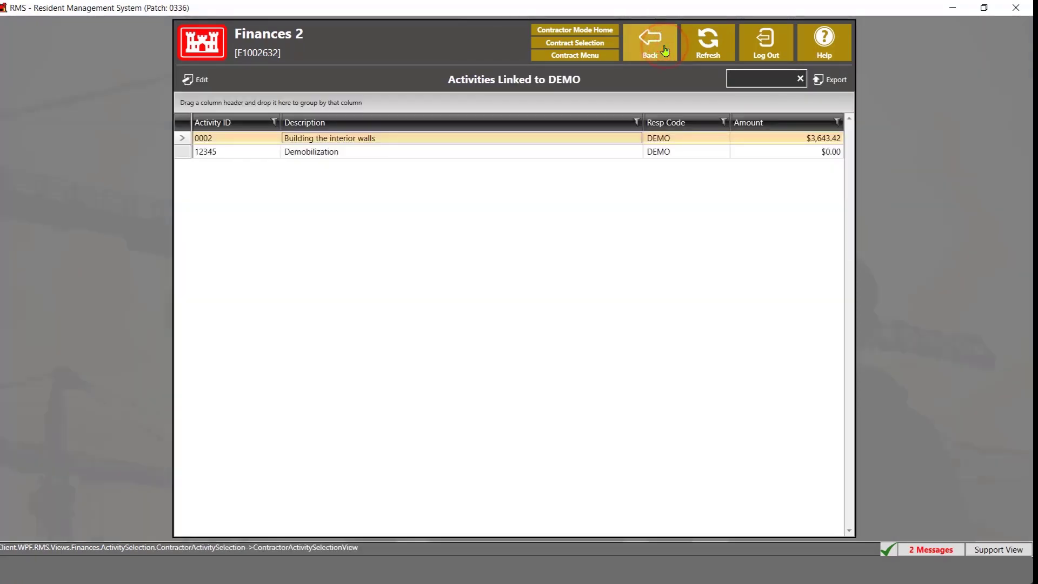
{"action": "left_click", "coordinate": [665, 50]}
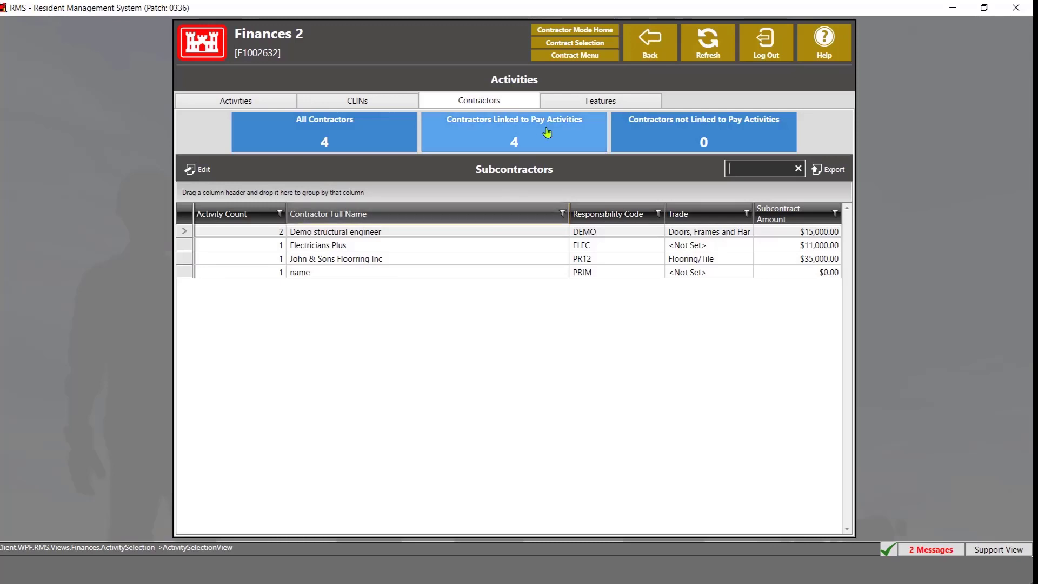
{"action": "left_click", "coordinate": [585, 99]}
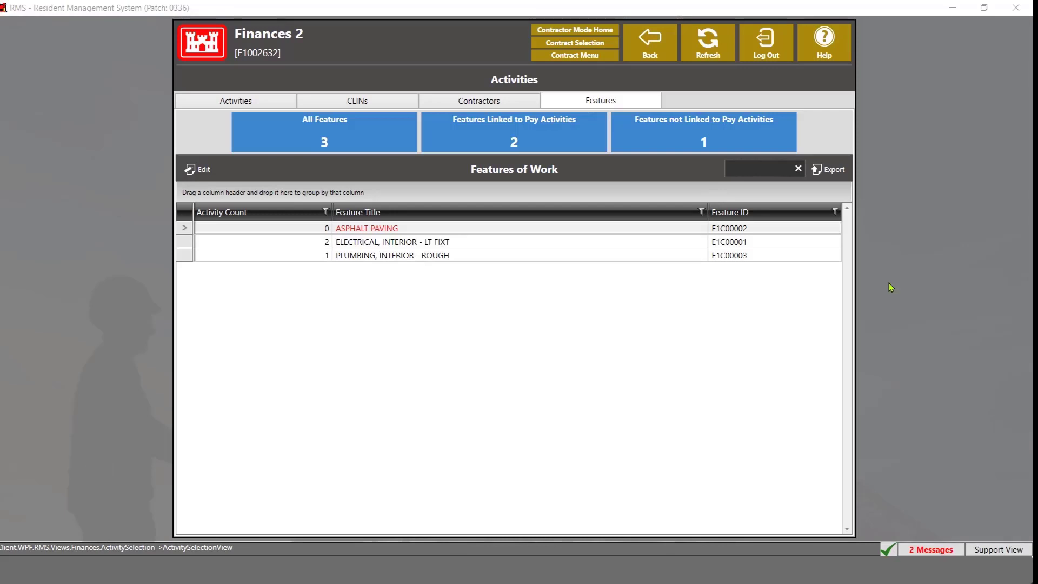
List ELECTRICAL, INTERIOR - LT FIXT's activities, select 12345 Demobilization, and return to all 12 activities.
{"action": "double_click", "coordinate": [371, 241]}
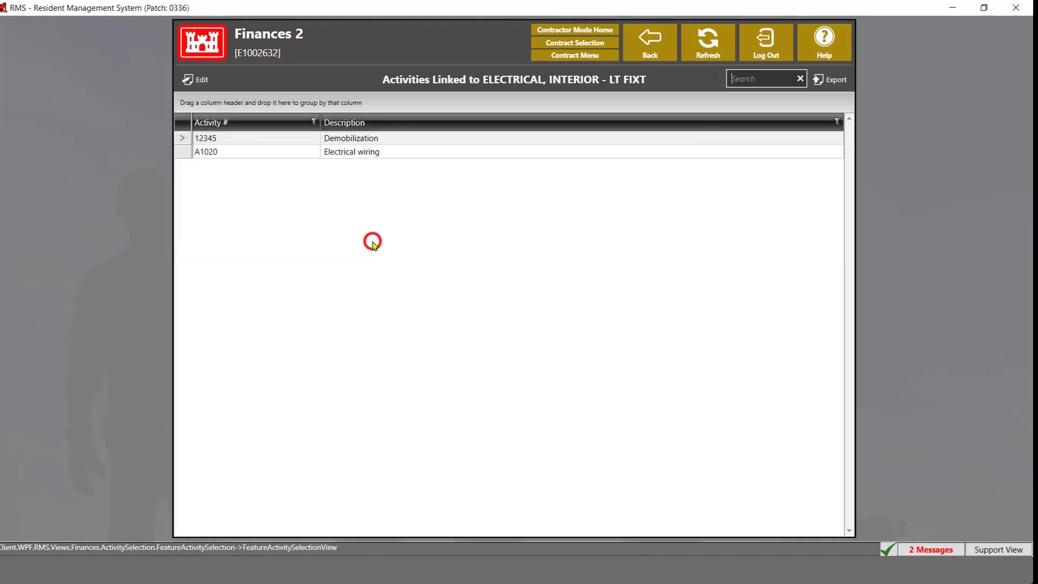
{"action": "left_click", "coordinate": [365, 140]}
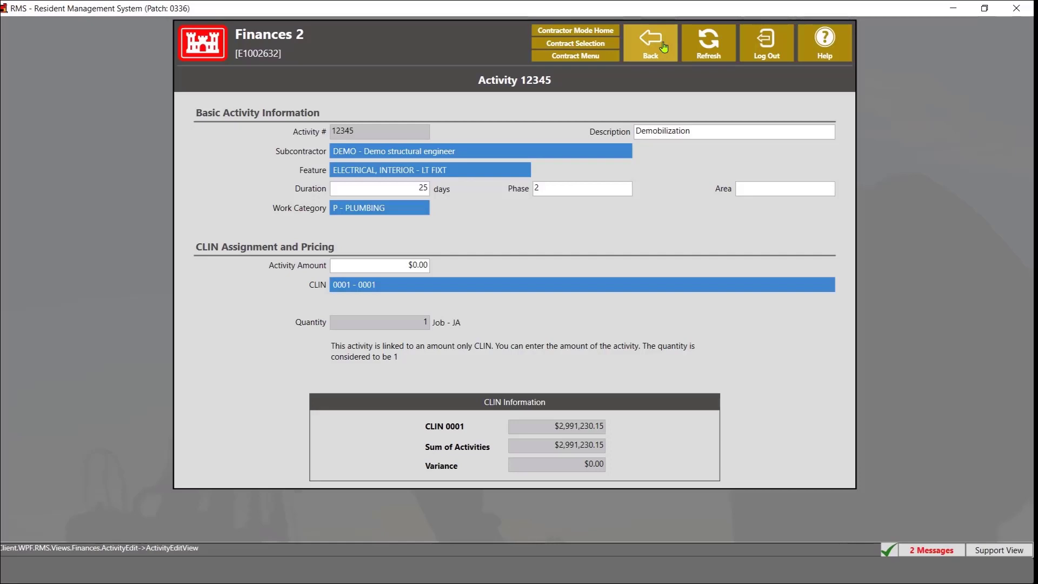
{"action": "left_click", "coordinate": [663, 47]}
{"action": "left_click", "coordinate": [663, 47]}
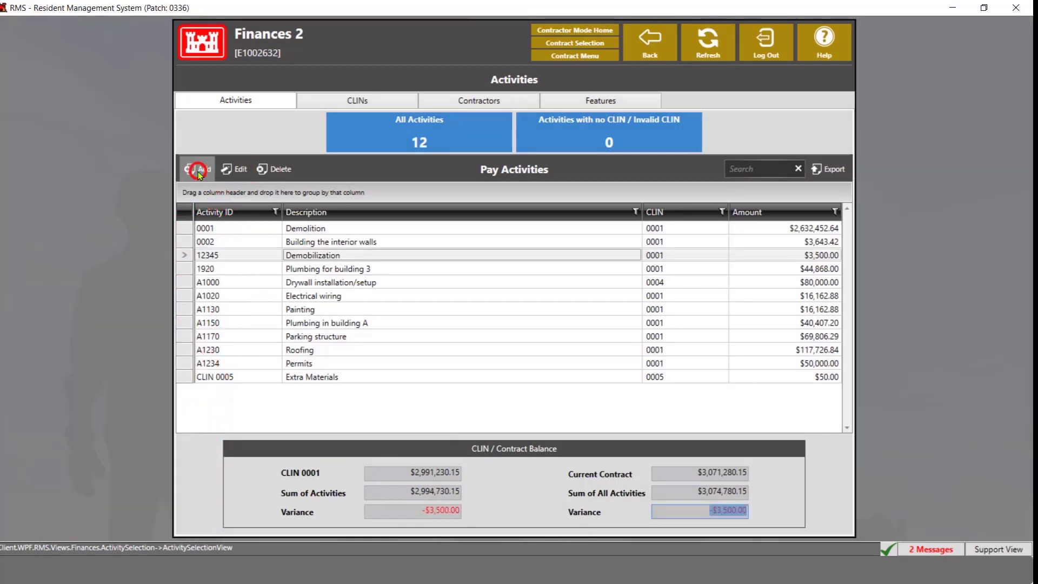
Add new pay activity A123456, then begin editing activity 12345's description.
{"action": "left_click", "coordinate": [197, 168]}
{"action": "type", "text": "A123456"}
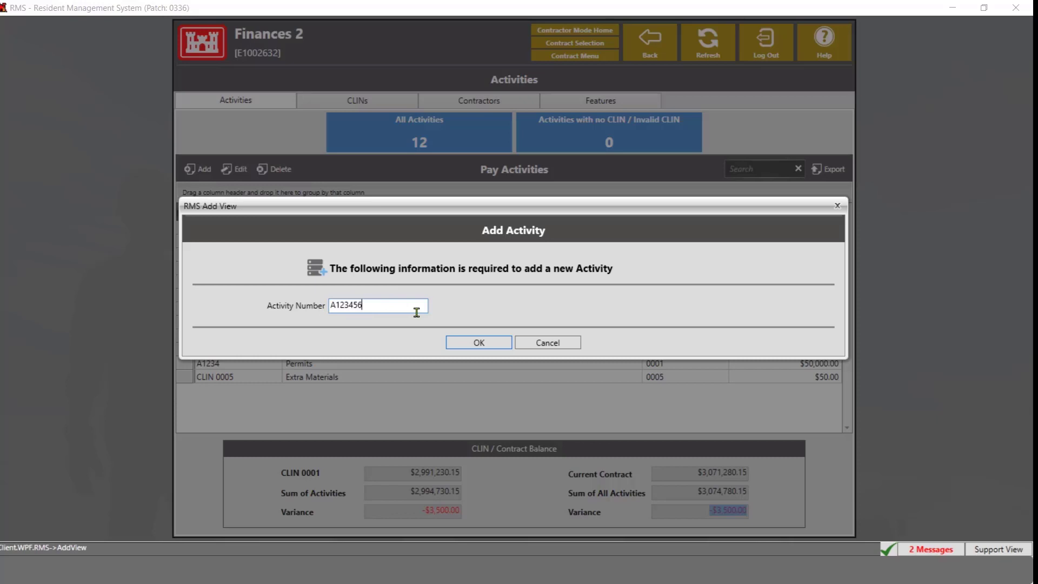
{"action": "left_click", "coordinate": [492, 343]}
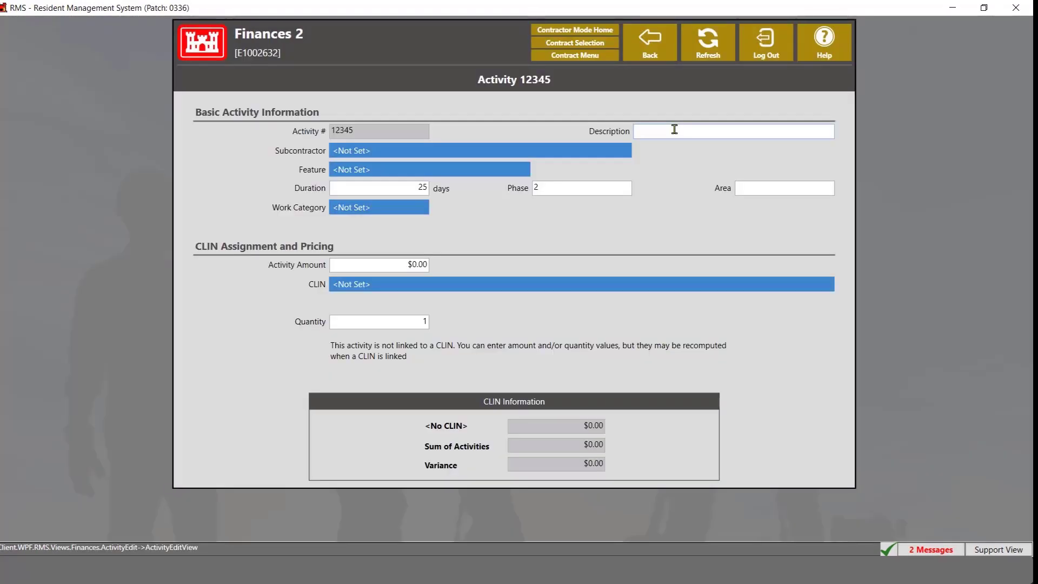
{"action": "left_click", "coordinate": [674, 129]}
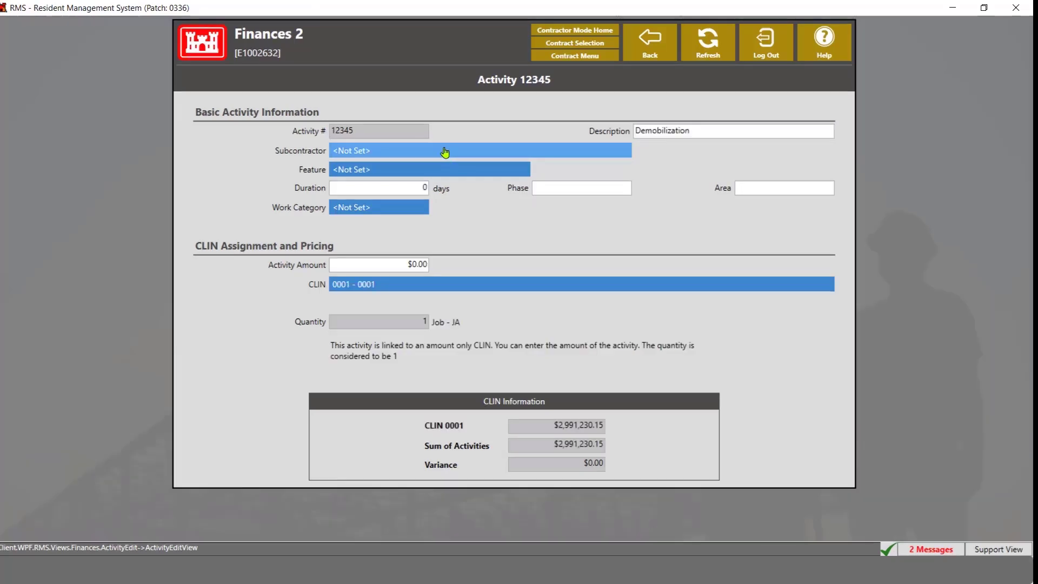
Assign the DEMO subcontractor and the ELECTRICAL, INTERIOR - LT FIXT feature to activity 12345.
{"action": "left_click", "coordinate": [445, 152]}
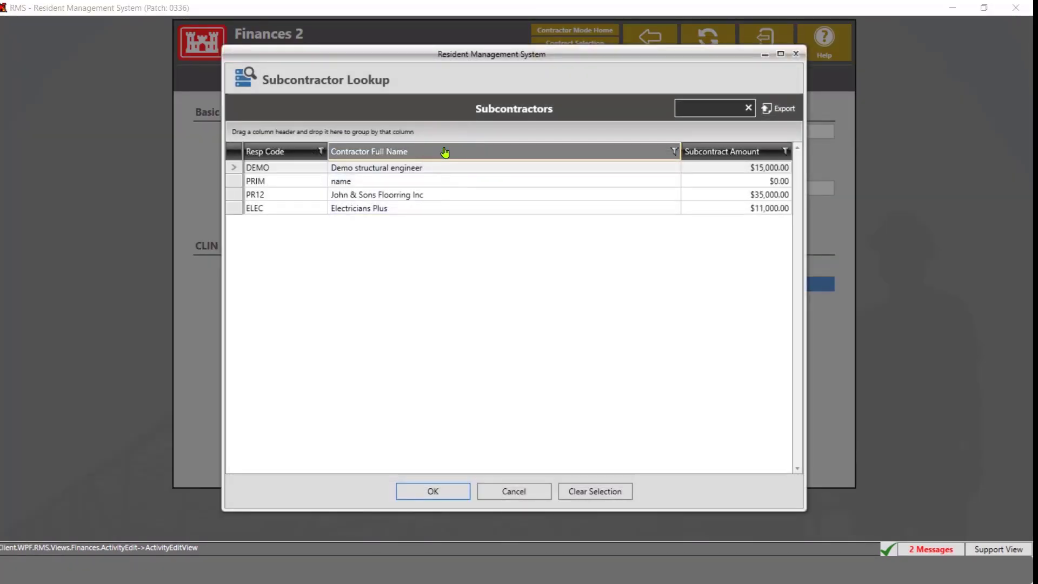
{"action": "left_click", "coordinate": [380, 168]}
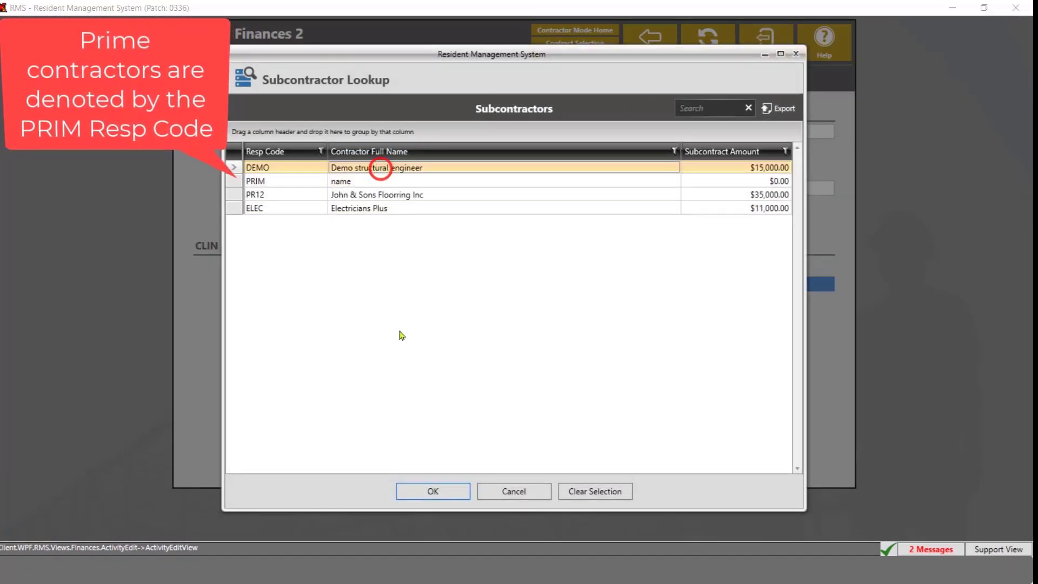
{"action": "left_click", "coordinate": [430, 491]}
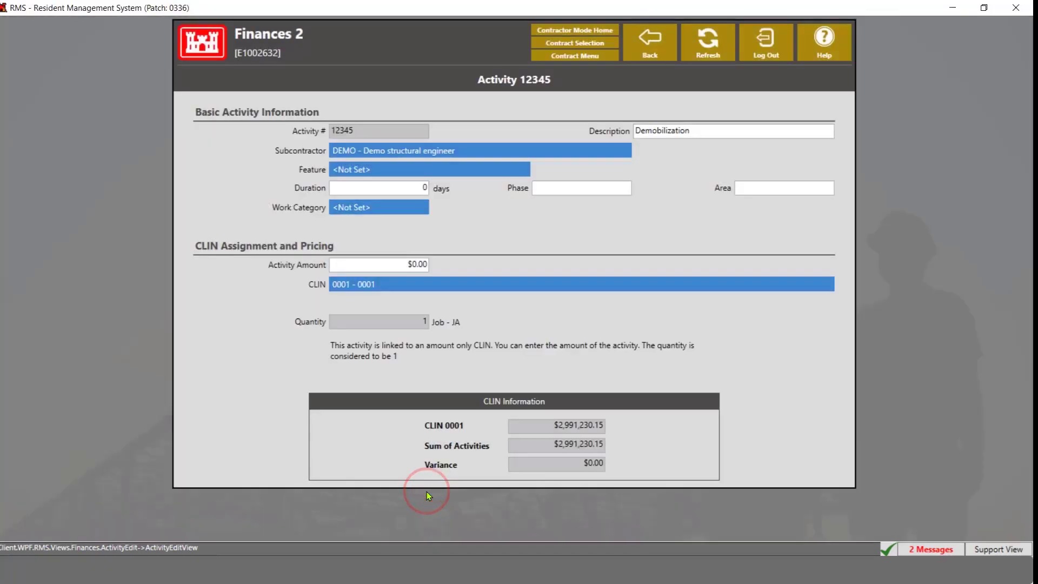
{"action": "left_click", "coordinate": [360, 171]}
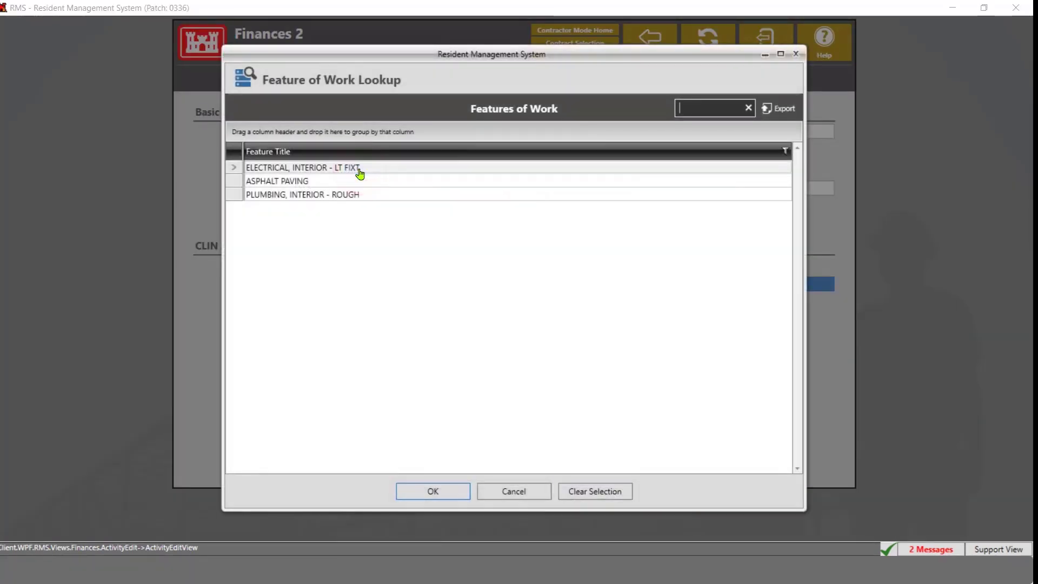
{"action": "left_click", "coordinate": [301, 168]}
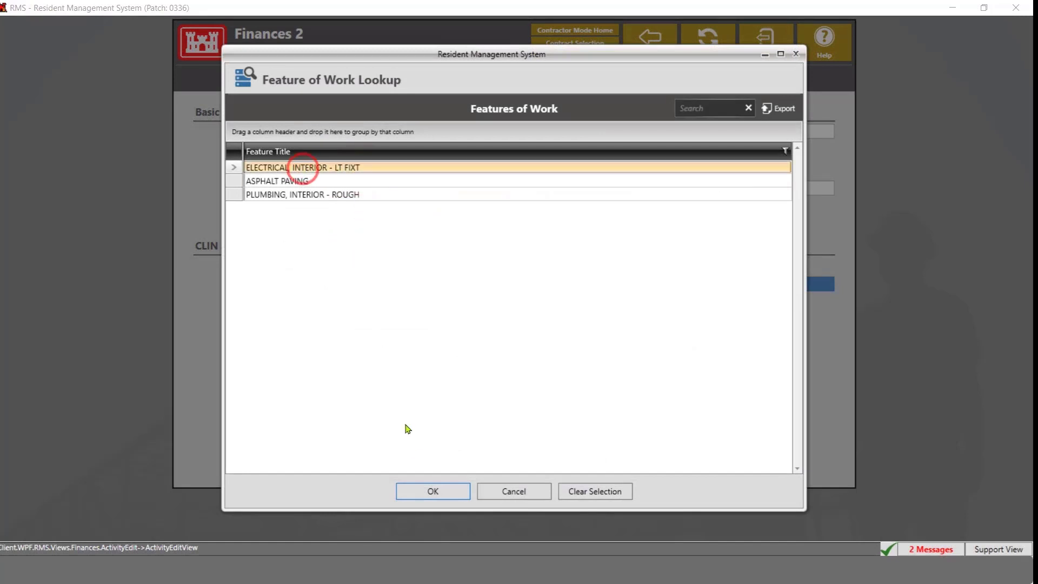
{"action": "left_click", "coordinate": [439, 492]}
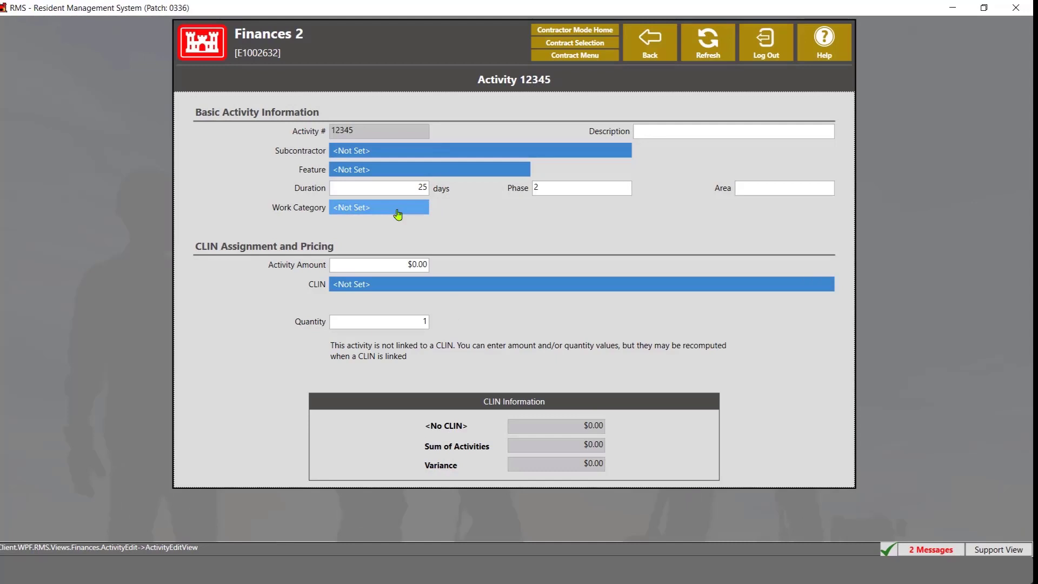
Set the activity's work category and link it to CLIN 0001.
{"action": "left_click", "coordinate": [397, 210]}
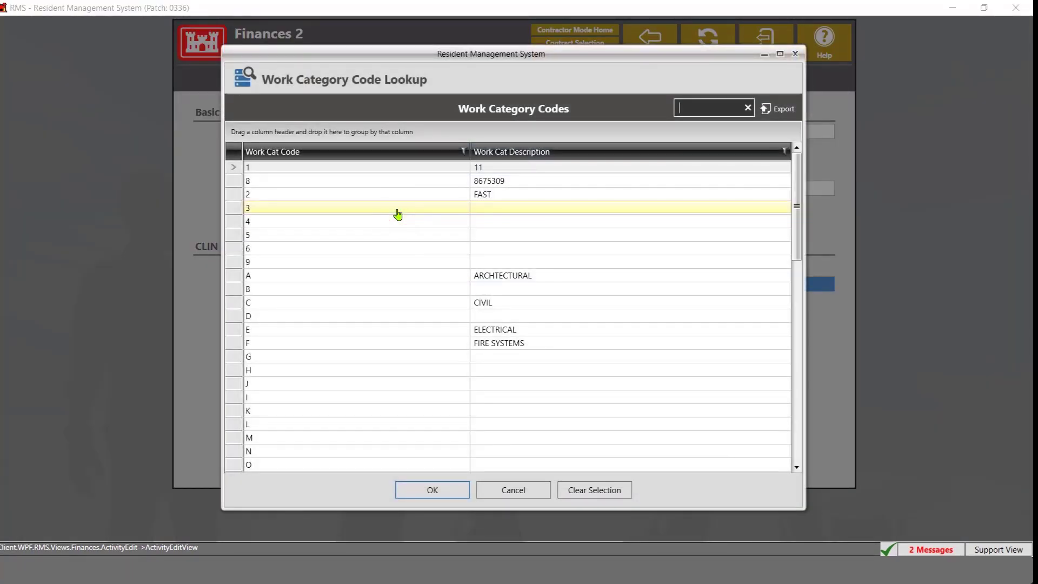
{"action": "left_click", "coordinate": [414, 276]}
{"action": "left_click", "coordinate": [431, 487]}
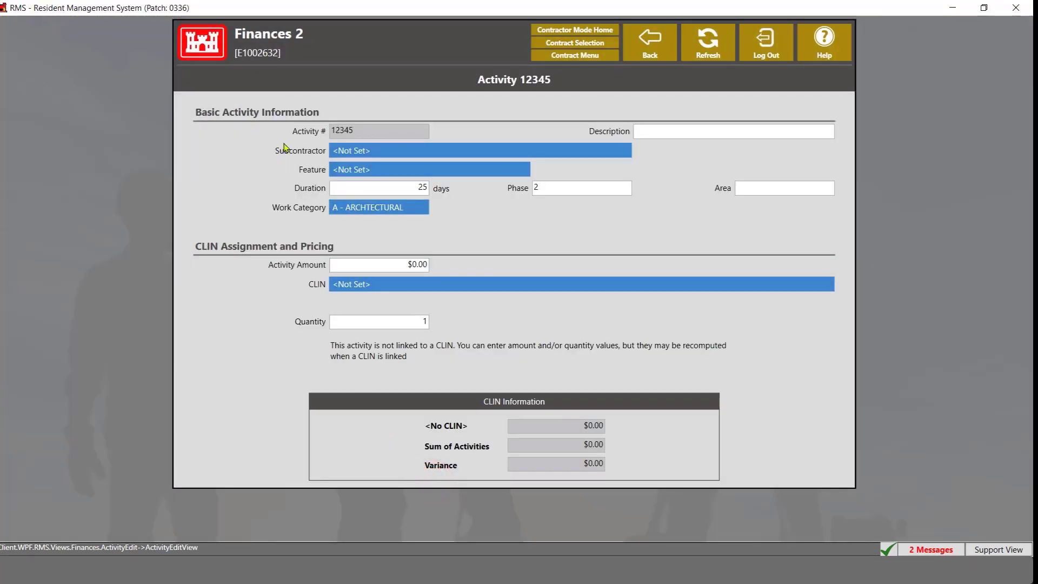
{"action": "left_click", "coordinate": [357, 287]}
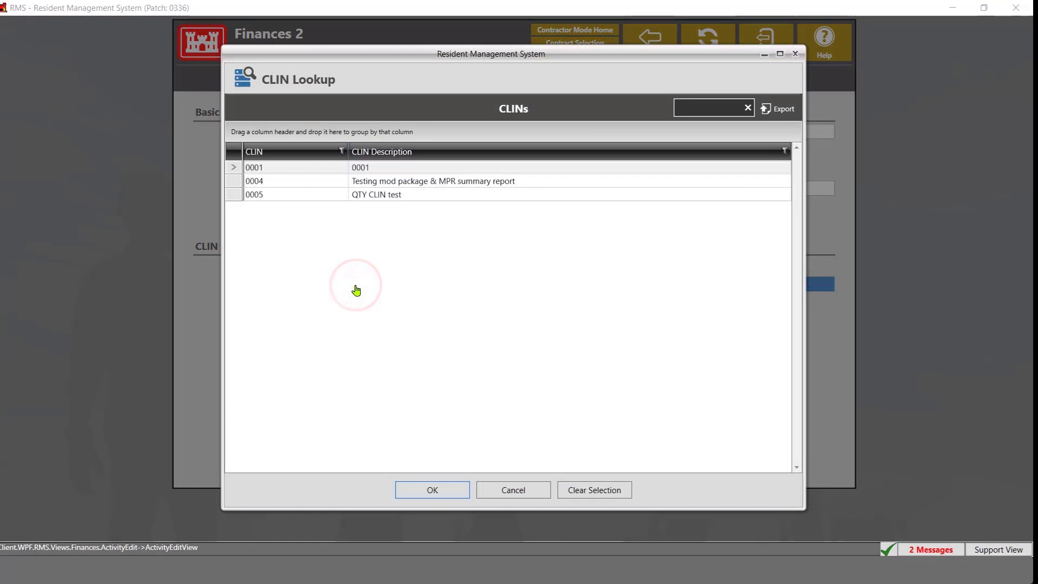
{"action": "left_click", "coordinate": [368, 181]}
{"action": "left_click", "coordinate": [366, 167]}
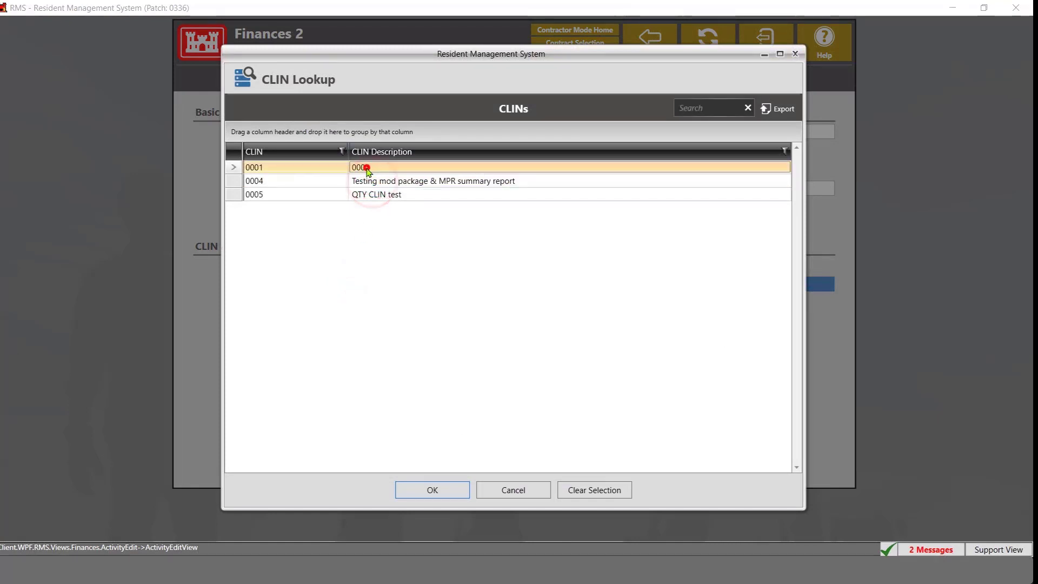
{"action": "left_click", "coordinate": [434, 489]}
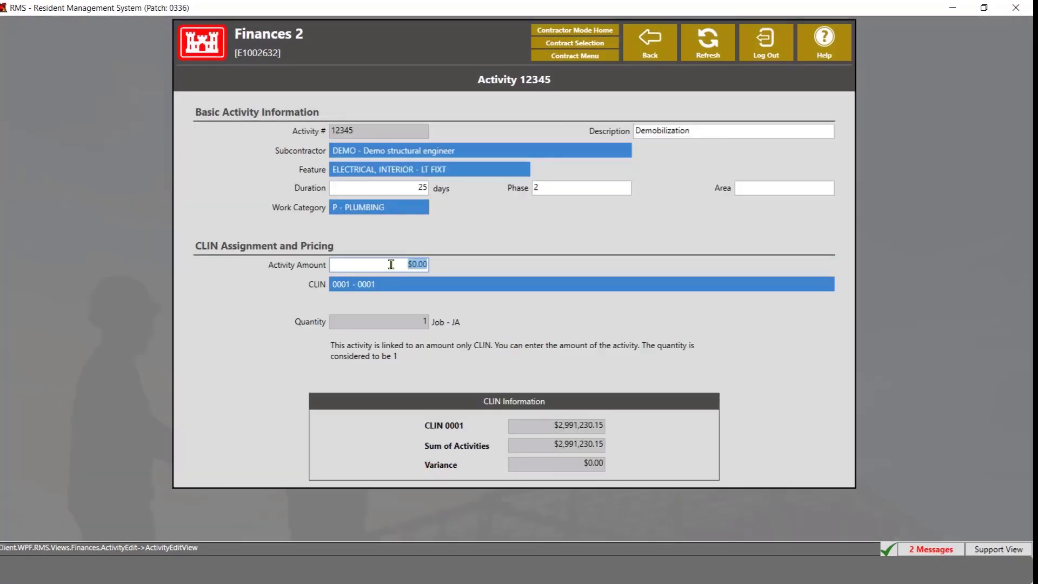
Enter a 3500 activity amount and check the resulting -$3,500.00 variance against the CLIN 0001 total.
{"action": "type", "text": "3500"}
{"action": "key", "text": "Tab"}
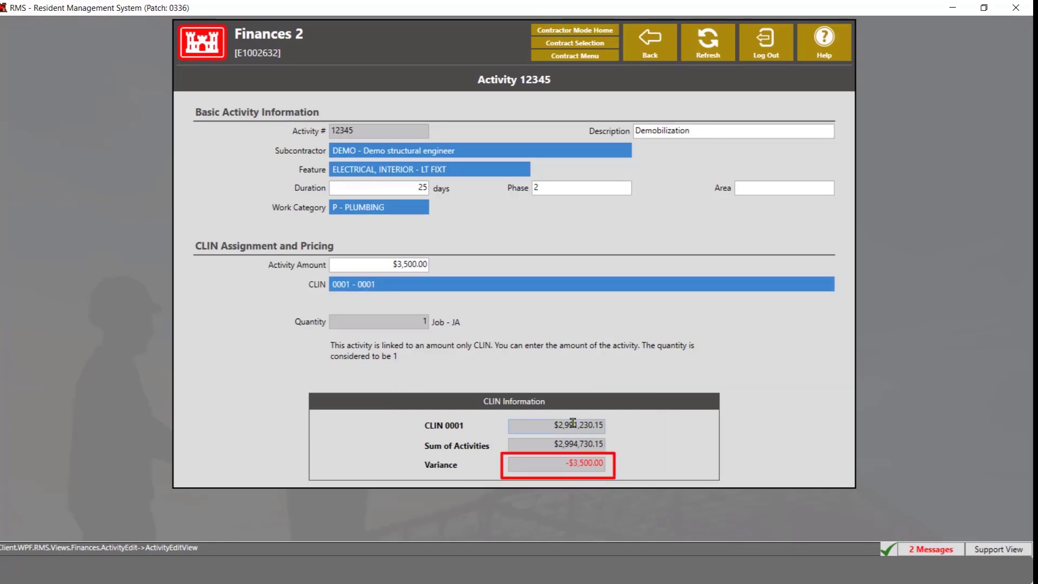
{"action": "double_click", "coordinate": [562, 462]}
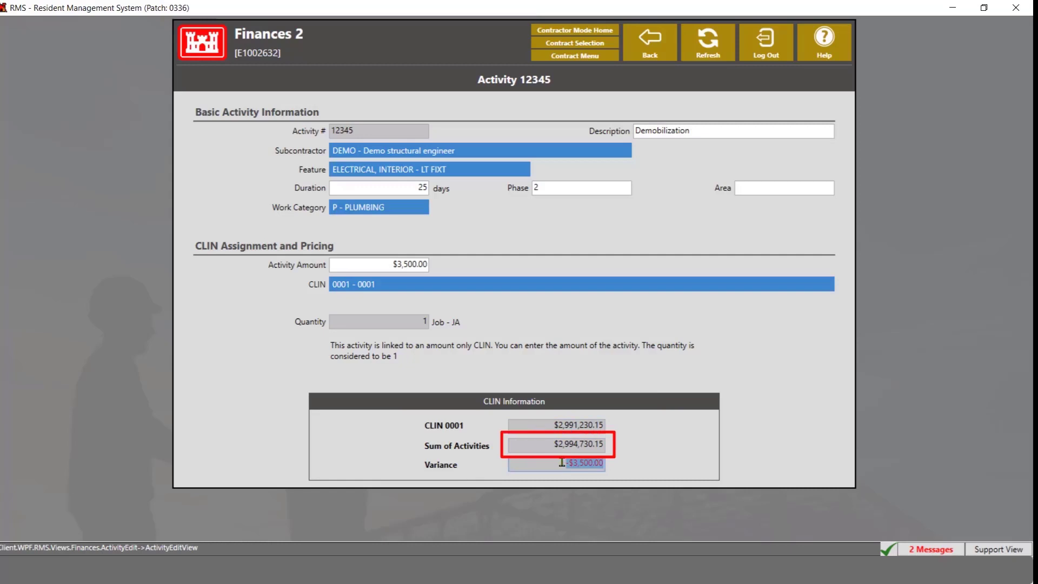
{"action": "double_click", "coordinate": [538, 423]}
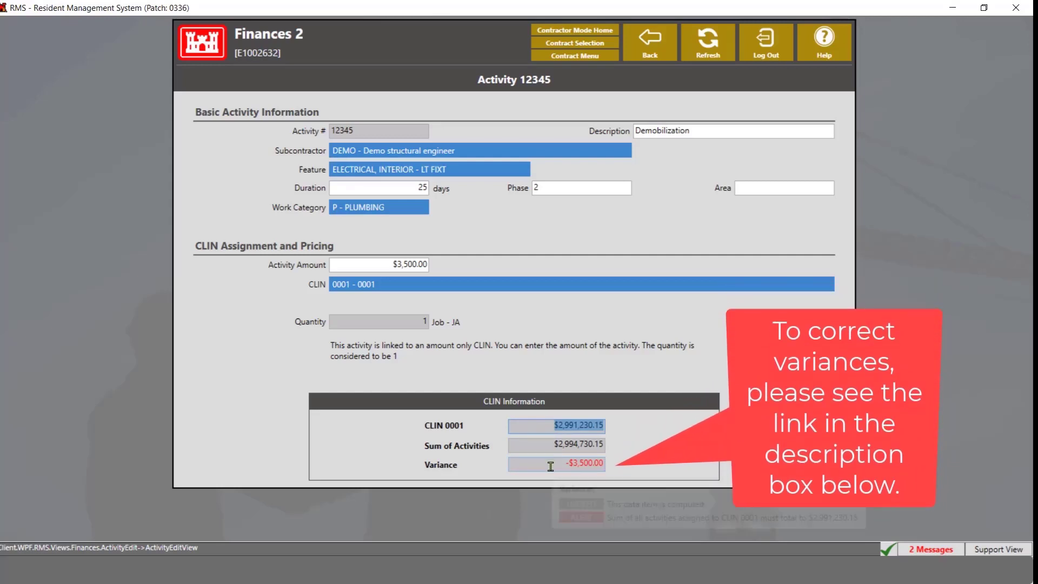
{"action": "mouse_move", "coordinate": [551, 466]}
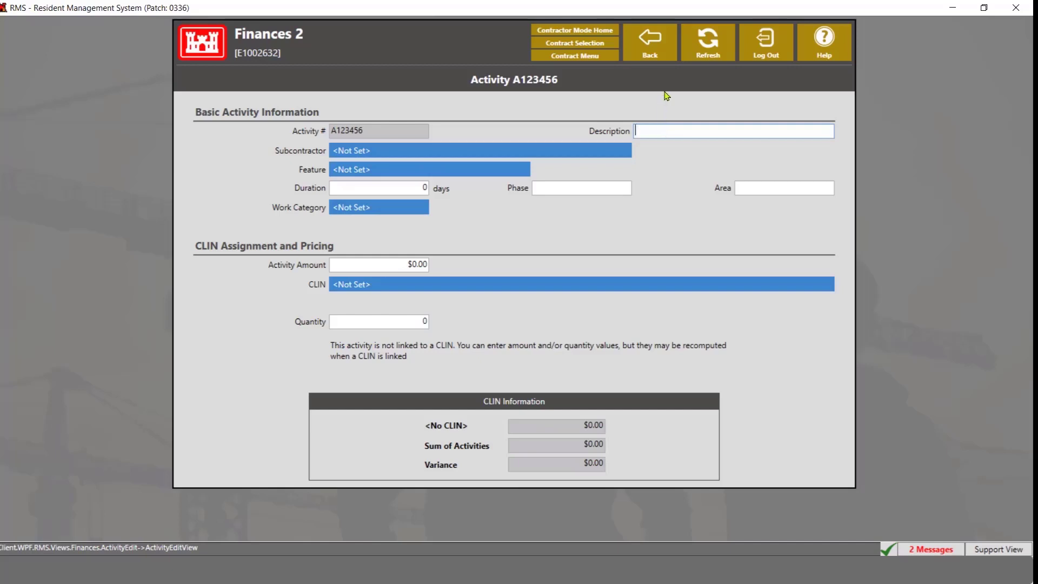
Delete the test activity A123456 from the Pay Activities list.
{"action": "left_click", "coordinate": [651, 43]}
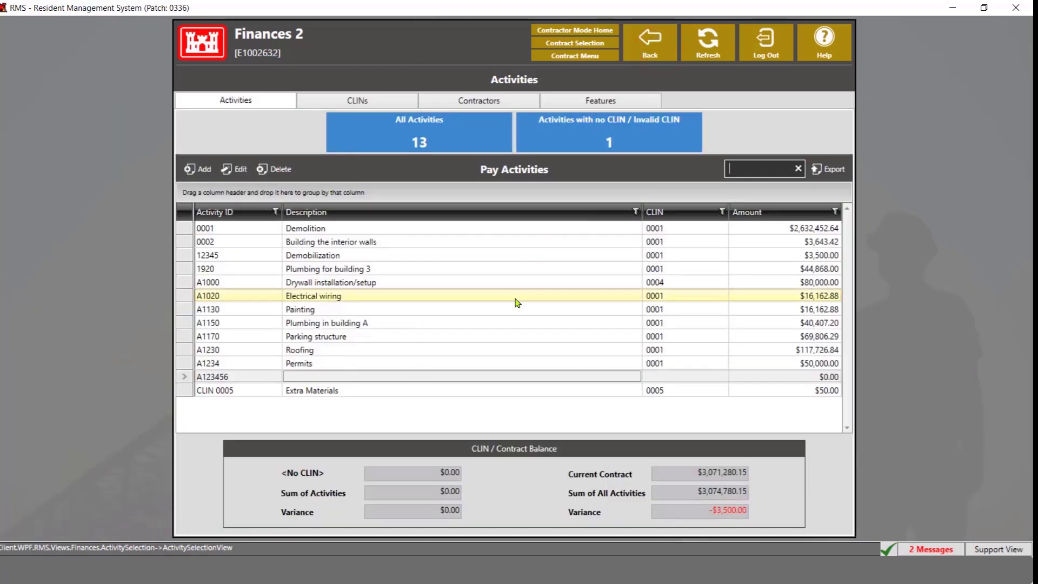
{"action": "left_click", "coordinate": [332, 377]}
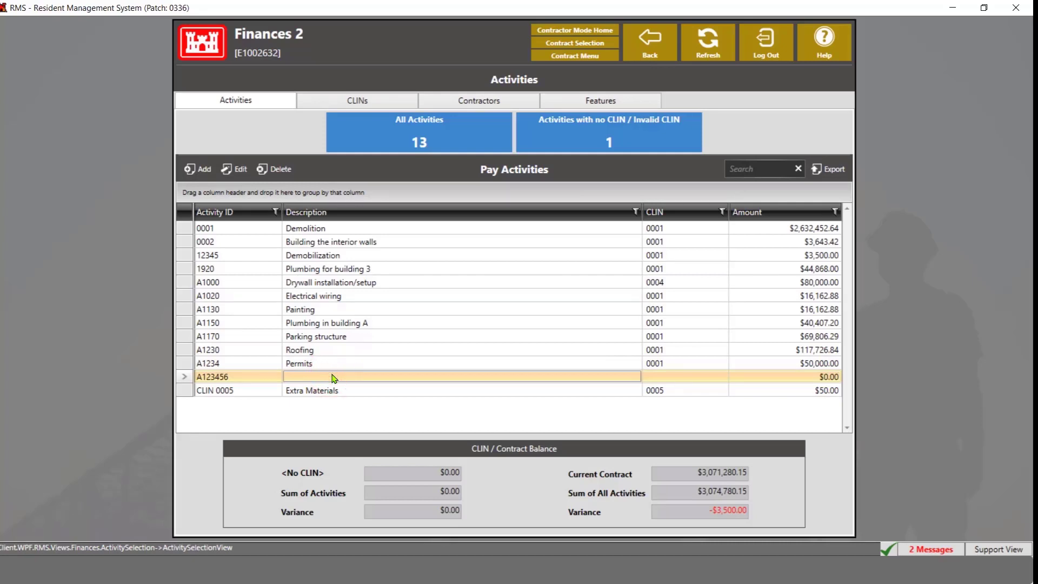
{"action": "left_click", "coordinate": [287, 170]}
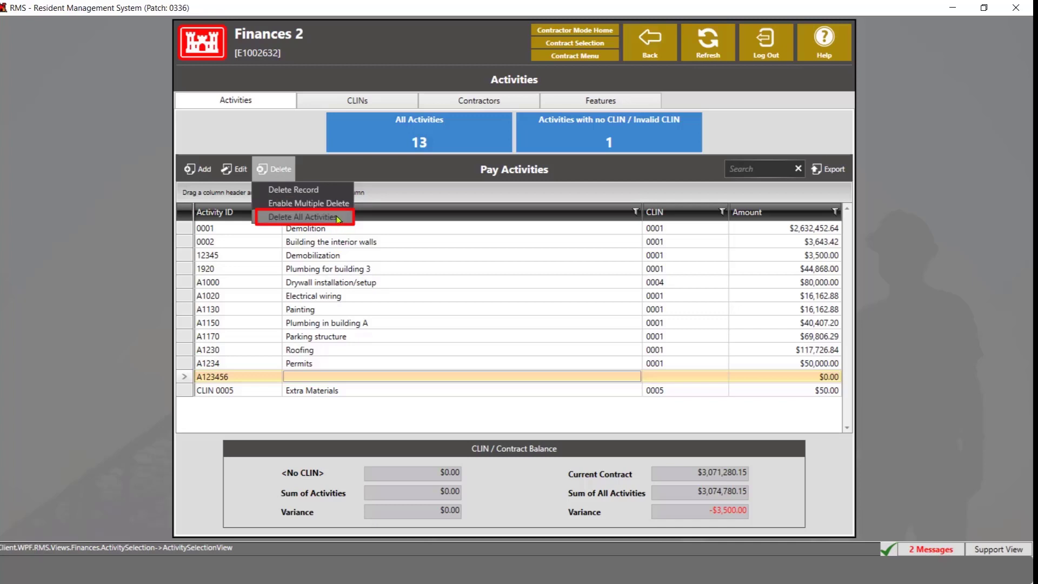
{"action": "left_click", "coordinate": [306, 192]}
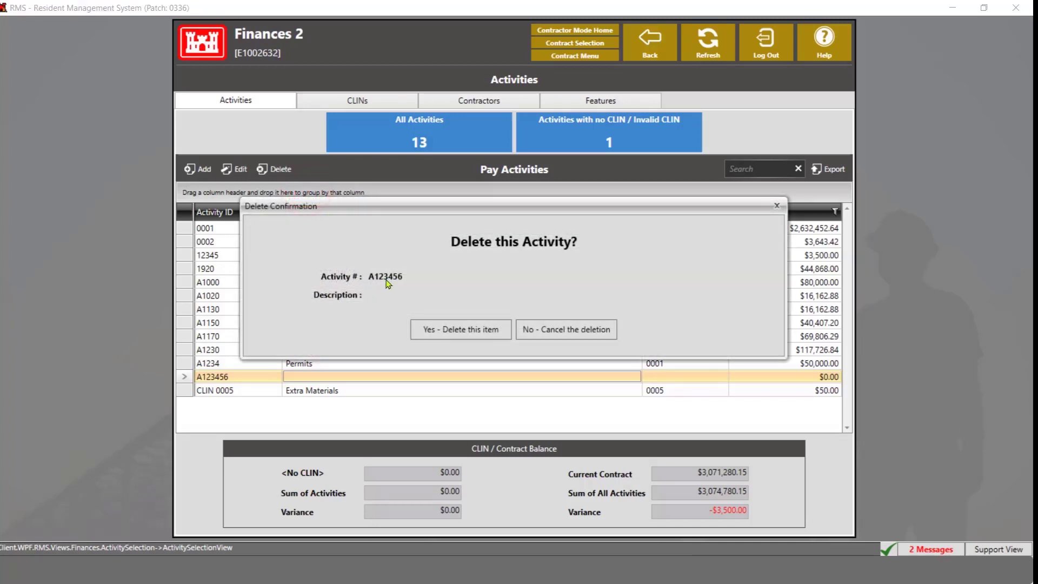
{"action": "left_click", "coordinate": [457, 335]}
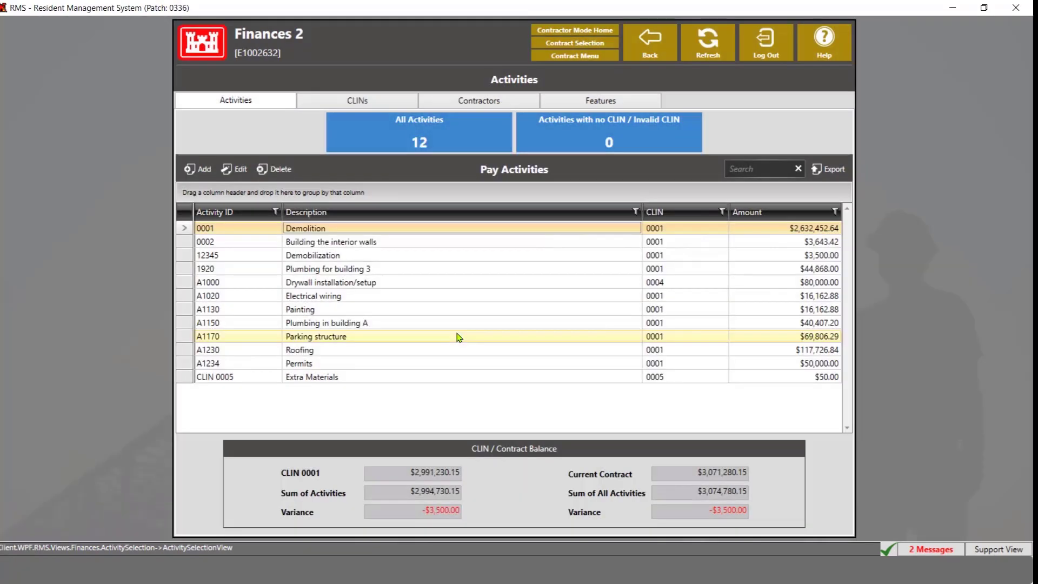
{"action": "left_click", "coordinate": [275, 169]}
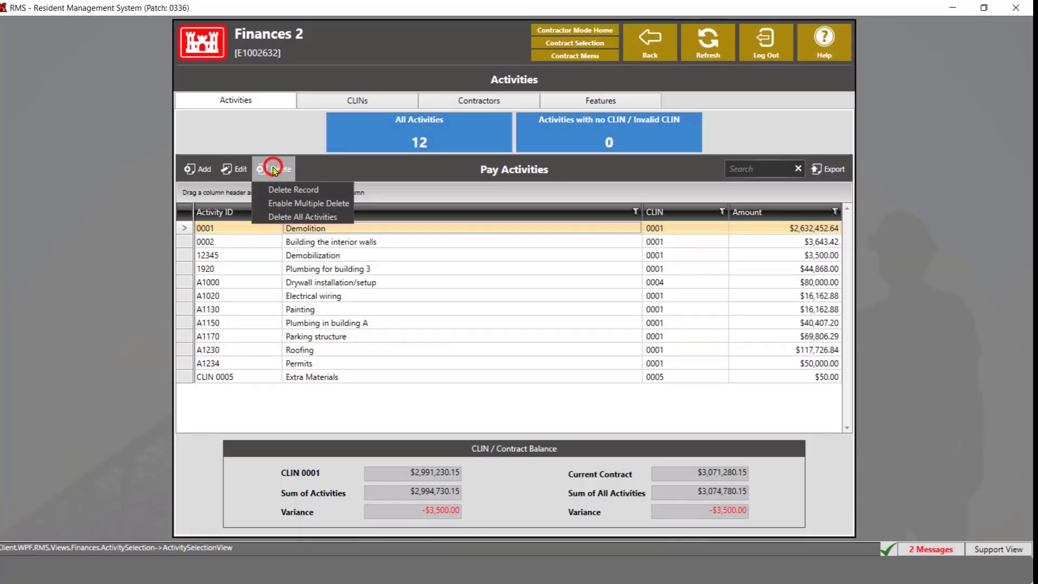
Enable multiple delete and tick activities A1170, A1130 and A1000 for removal.
{"action": "left_click", "coordinate": [280, 204]}
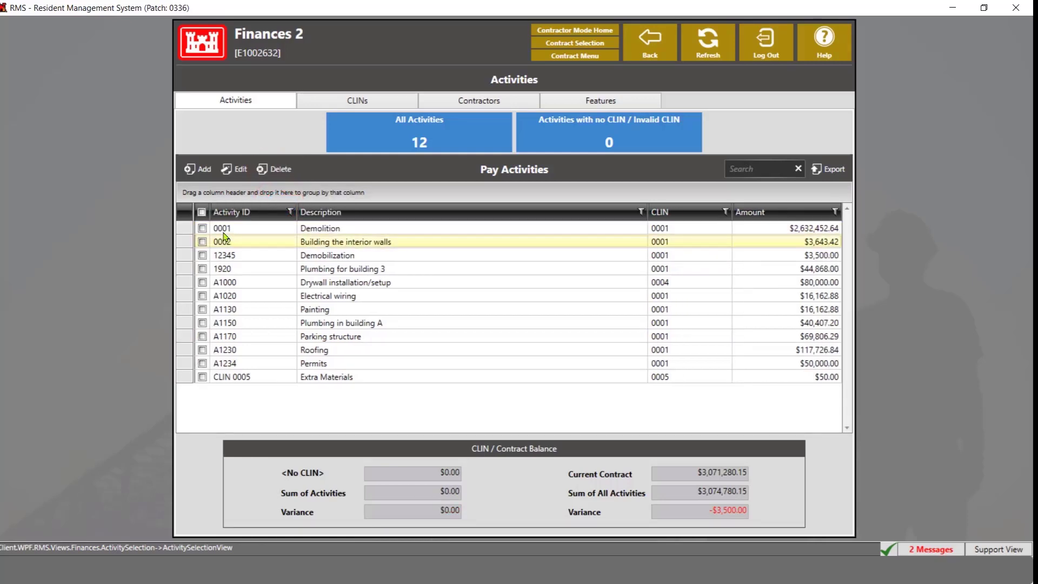
{"action": "left_click", "coordinate": [202, 336]}
{"action": "left_click", "coordinate": [202, 310]}
{"action": "left_click", "coordinate": [202, 282]}
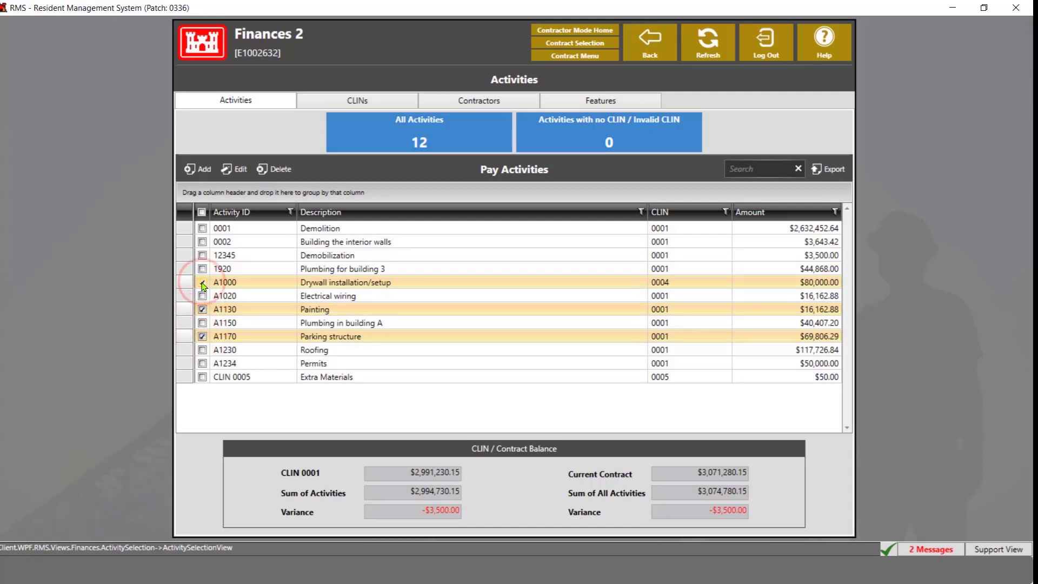
{"action": "left_click", "coordinate": [271, 169]}
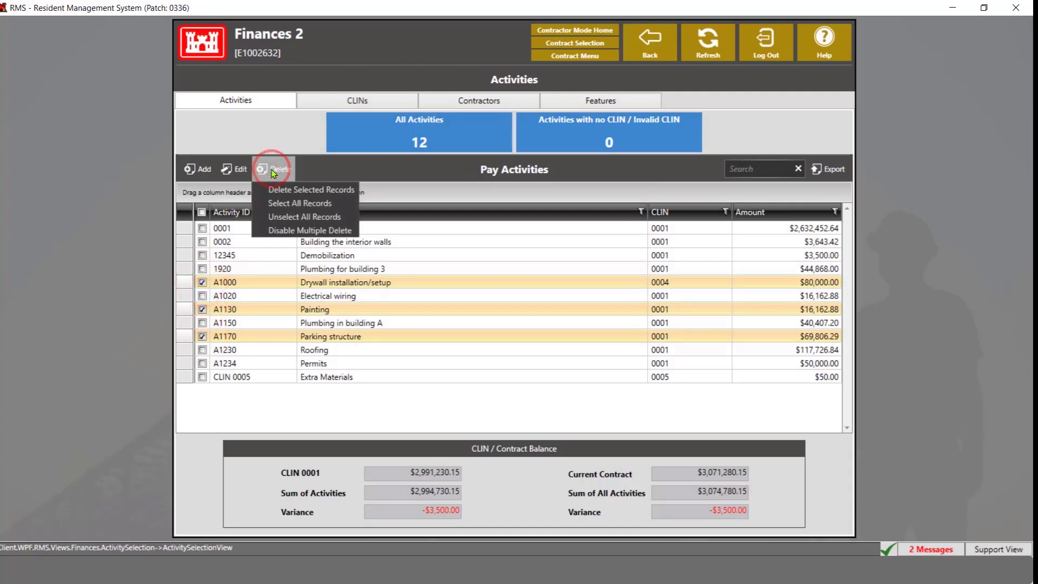